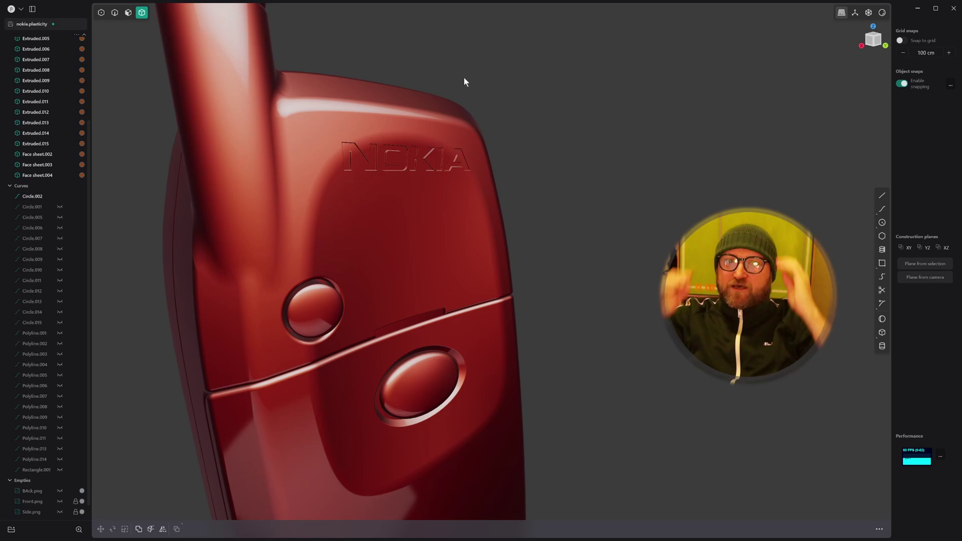
# - Examine the phone model's body, antenna and profile from the back, the front and the right side
pyautogui.keyDown('shift'); pyautogui.moveTo(441, 99); pyautogui.dragTo(446, 104, button='middle'); pyautogui.keyUp('shift')
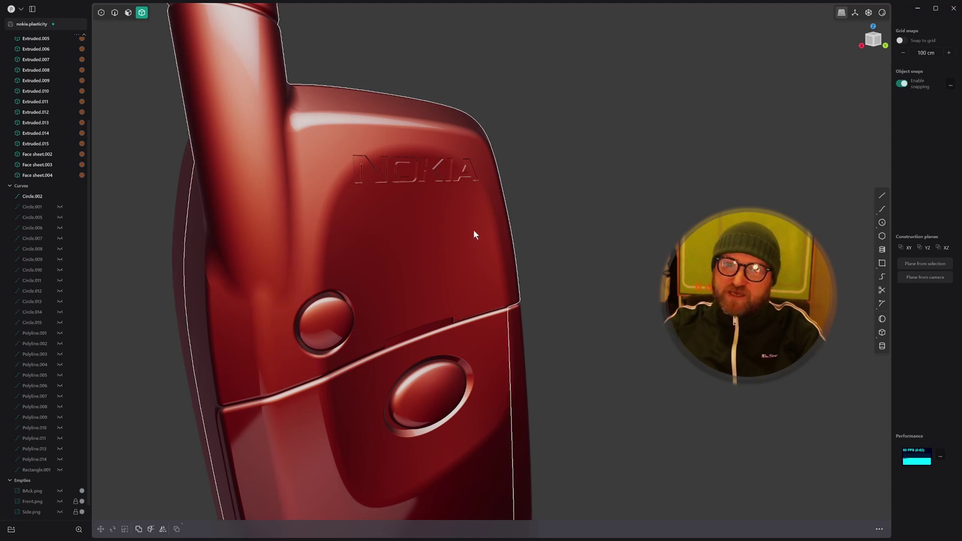
pyautogui.scroll(-3, 474, 230)
pyautogui.moveTo(474, 230); pyautogui.dragTo(489, 230, button='middle')
pyautogui.press('KP_1')
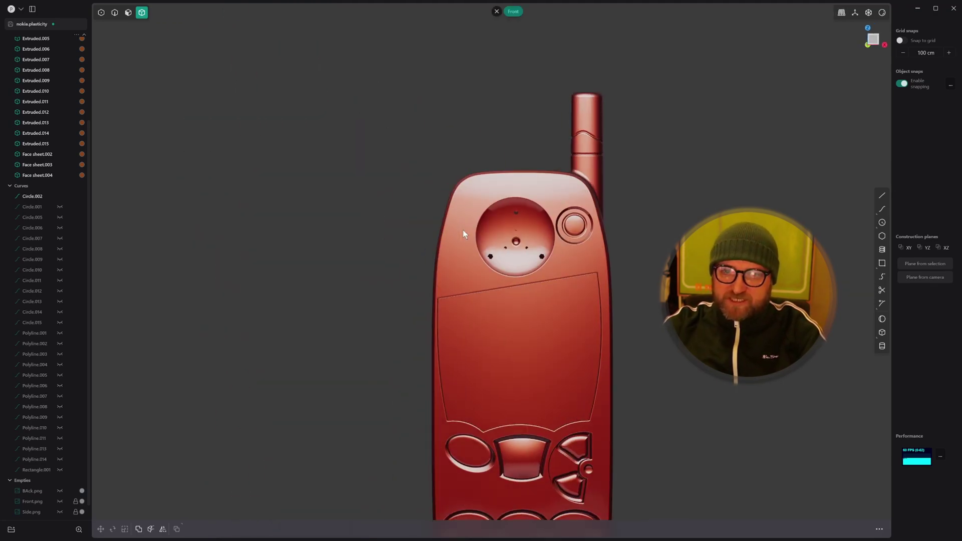
pyautogui.scroll(2, 524, 204)
pyautogui.keyDown('shift'); pyautogui.moveTo(524, 204); pyautogui.dragTo(381, 84, button='middle'); pyautogui.keyUp('shift')
pyautogui.scroll(-3, 386, 102)
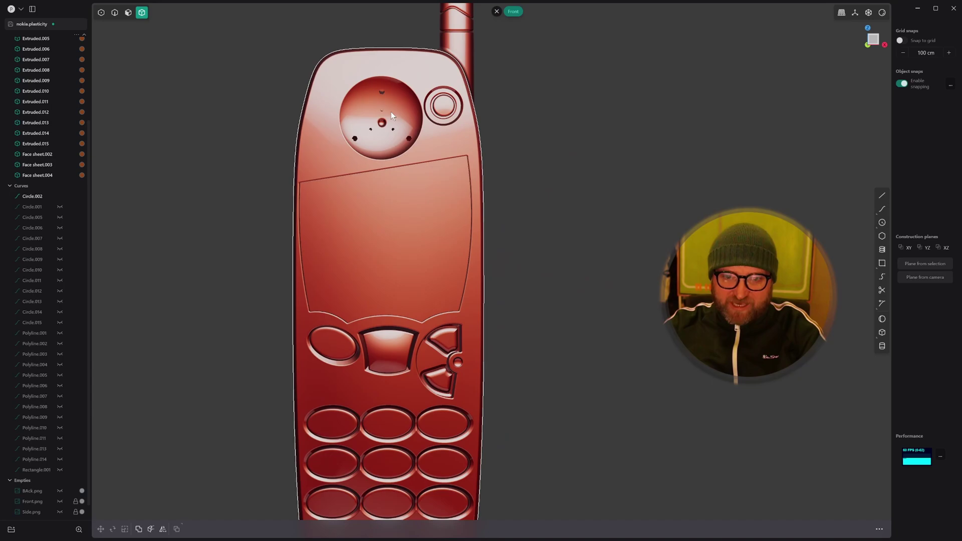
pyautogui.keyDown('shift'); pyautogui.moveTo(400, 121); pyautogui.dragTo(504, 160, button='middle'); pyautogui.keyUp('shift')
pyautogui.press('3')
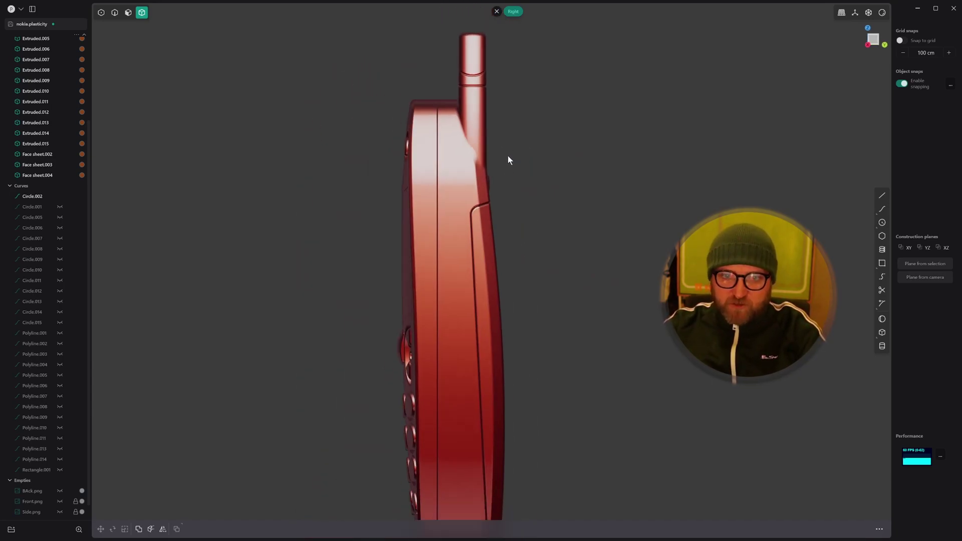
pyautogui.moveTo(434, 174); pyautogui.dragTo(440, 337, button='middle')
pyautogui.scroll(2, 568, 180)
pyautogui.moveTo(568, 180); pyautogui.dragTo(473, 22, button='middle')
pyautogui.scroll(2, 491, 199)
pyautogui.scroll(-3, 529, 177)
pyautogui.scroll(3, 508, 158)
pyautogui.press('KP_3')
pyautogui.scroll(-1, 551, 113)
pyautogui.moveTo(520, 56)
pyautogui.keyDown('shift'); pyautogui.mouseDown(button='middle')
pyautogui.moveTo(514, 117)
pyautogui.moveTo(510, 59)
pyautogui.mouseUp(button='middle'); pyautogui.keyUp('shift')
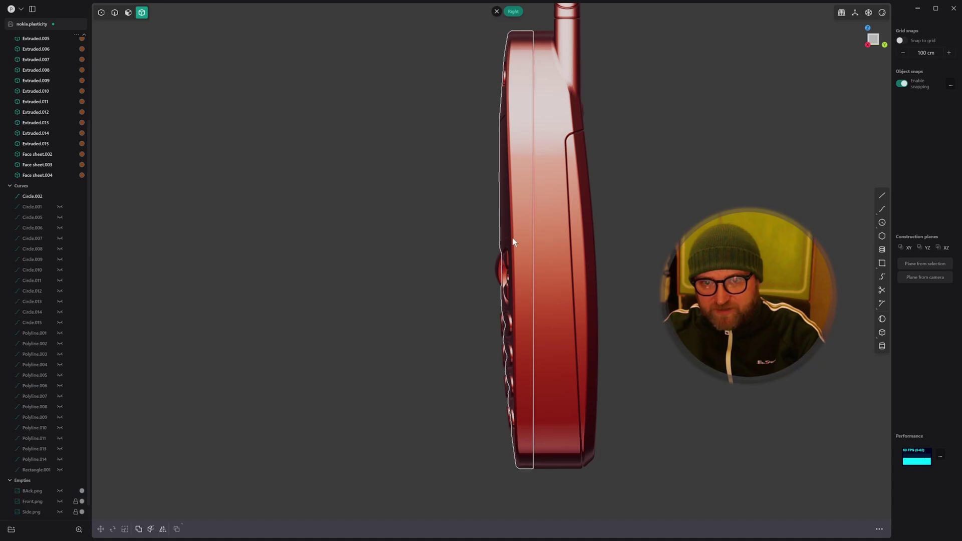
# - Examine the phone's front face up close, including the oval keys, central button and navigation buttons
pyautogui.moveTo(510, 93); pyautogui.dragTo(528, 143, button='middle')
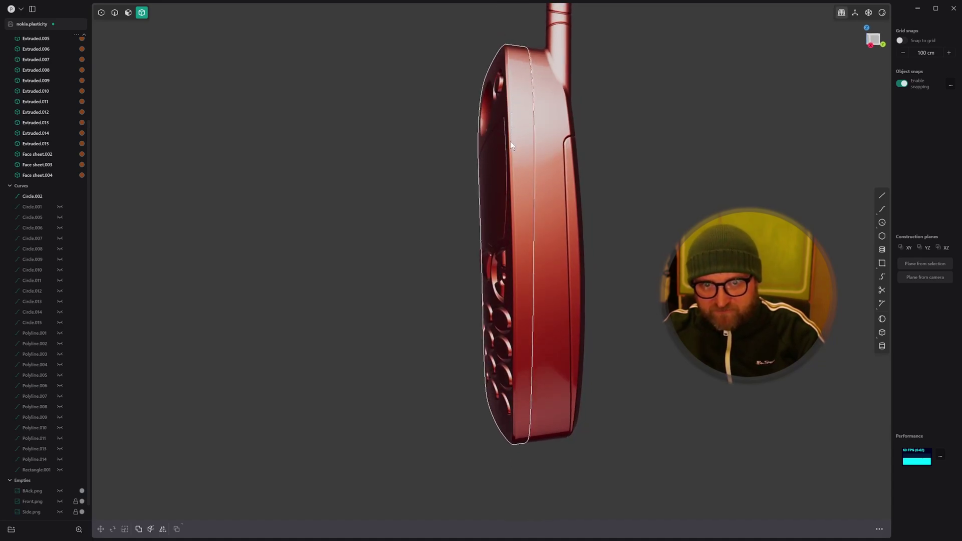
pyautogui.moveTo(532, 233); pyautogui.dragTo(571, 236, button='middle')
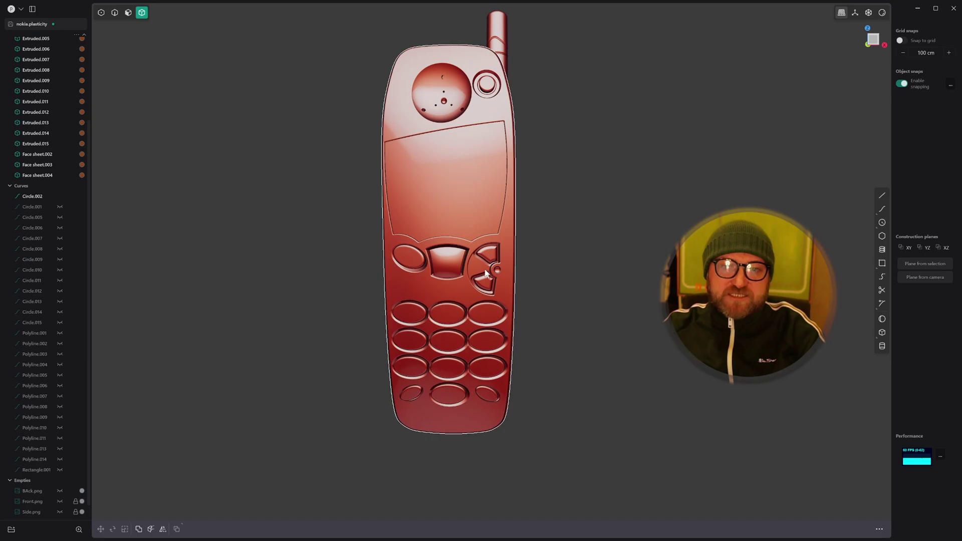
pyautogui.moveTo(390, 278); pyautogui.dragTo(425, 278, button='middle')
pyautogui.scroll(5, 425, 277)
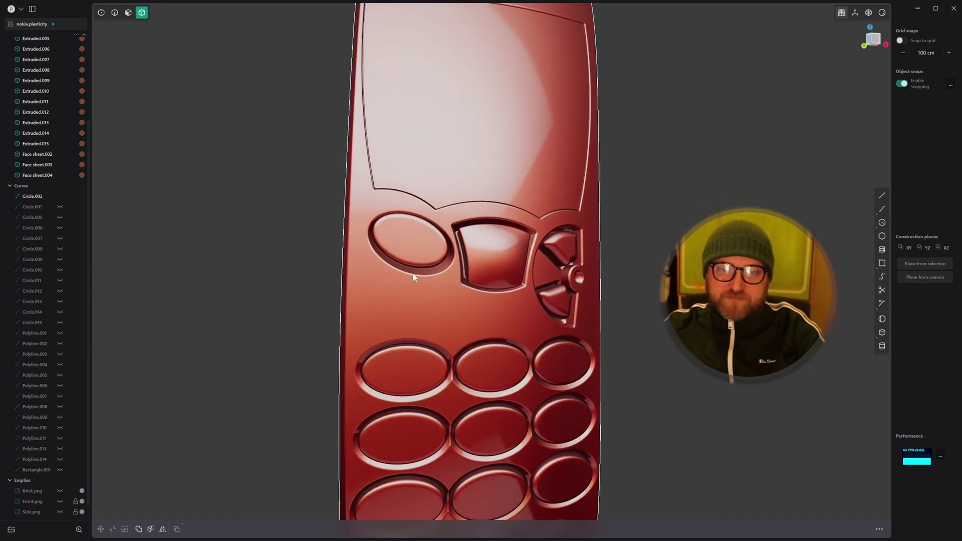
pyautogui.scroll(4, 513, 251)
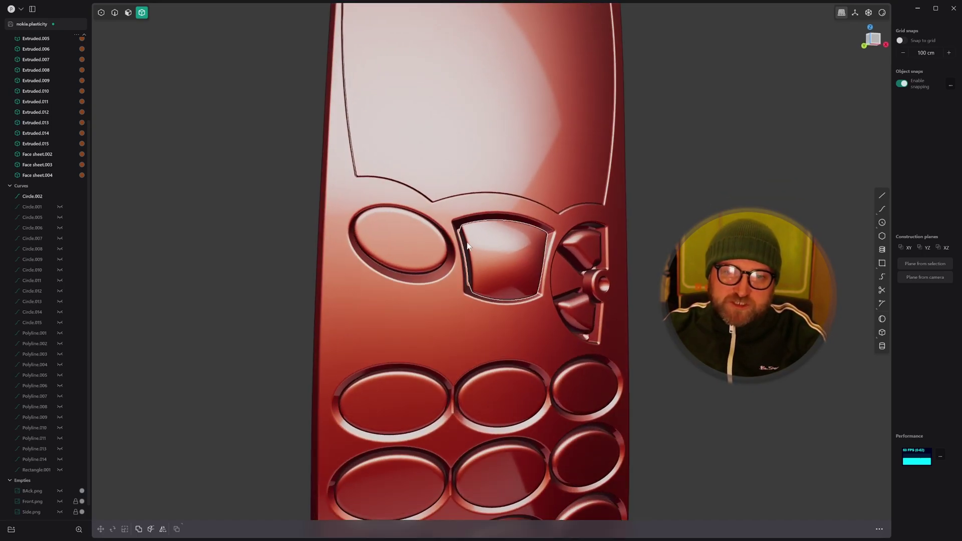
pyautogui.moveTo(424, 243); pyautogui.dragTo(412, 267, button='middle')
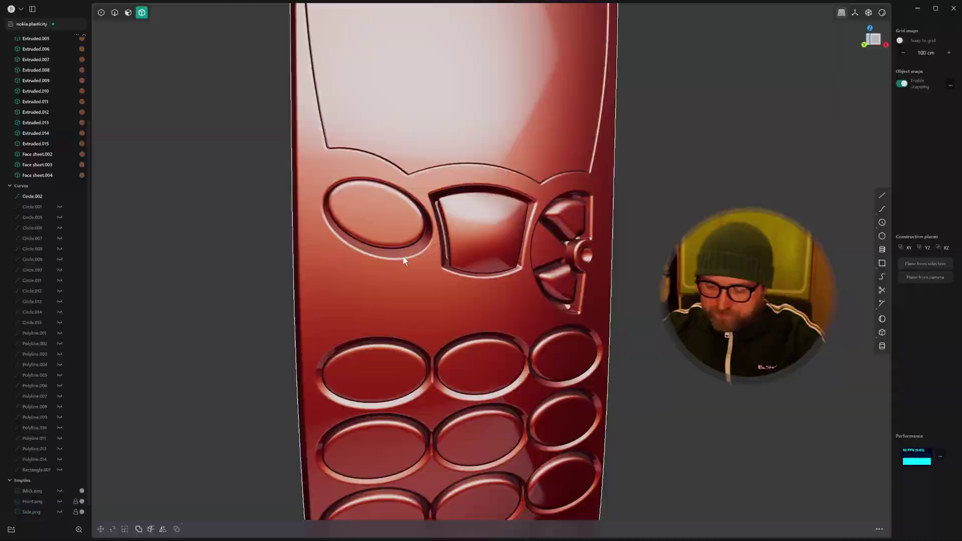
pyautogui.press('KP_1')
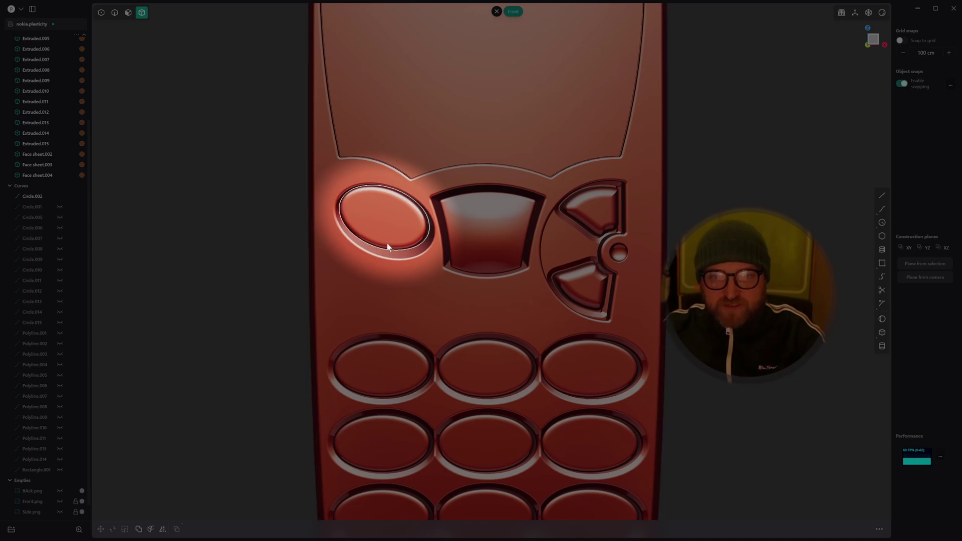
pyautogui.scroll(-3, 513, 291)
pyautogui.moveTo(513, 290)
pyautogui.keyDown('shift'); pyautogui.mouseDown(button='middle')
pyautogui.moveTo(368, 272)
pyautogui.moveTo(548, 229)
pyautogui.mouseUp(button='middle'); pyautogui.keyUp('shift')
pyautogui.scroll(-3, 393, 282)
pyautogui.keyDown('shift'); pyautogui.moveTo(630, 224); pyautogui.dragTo(503, 245, button='middle'); pyautogui.keyUp('shift')
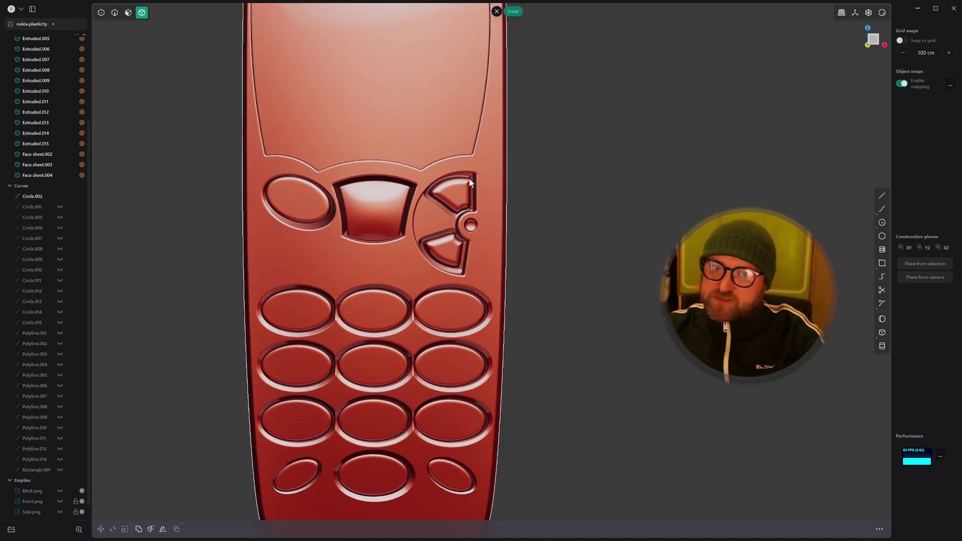
pyautogui.keyDown('shift'); pyautogui.moveTo(543, 200); pyautogui.dragTo(562, 198, button='middle'); pyautogui.keyUp('shift')
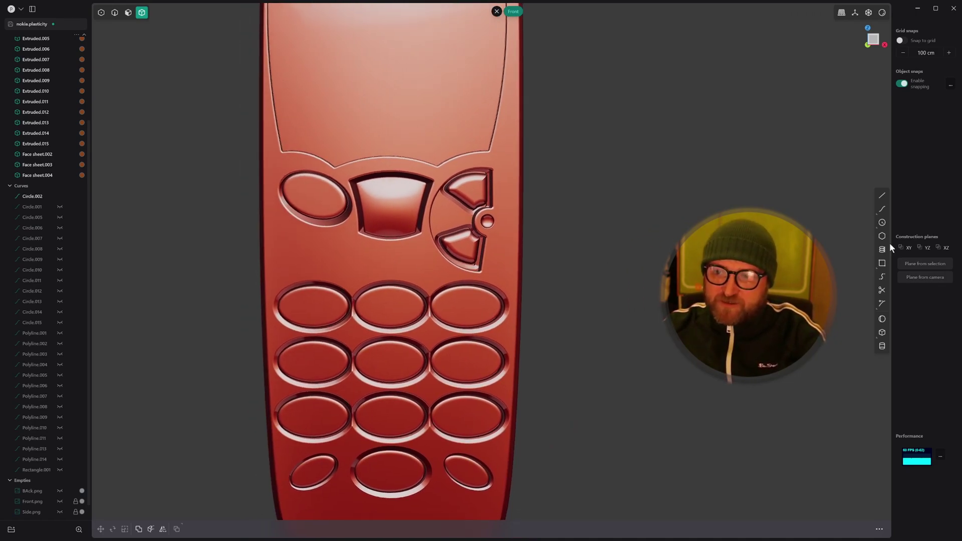
# - Draw a corner rectangle beside the phone and extrude it into a new solid block
pyautogui.click(882, 263)
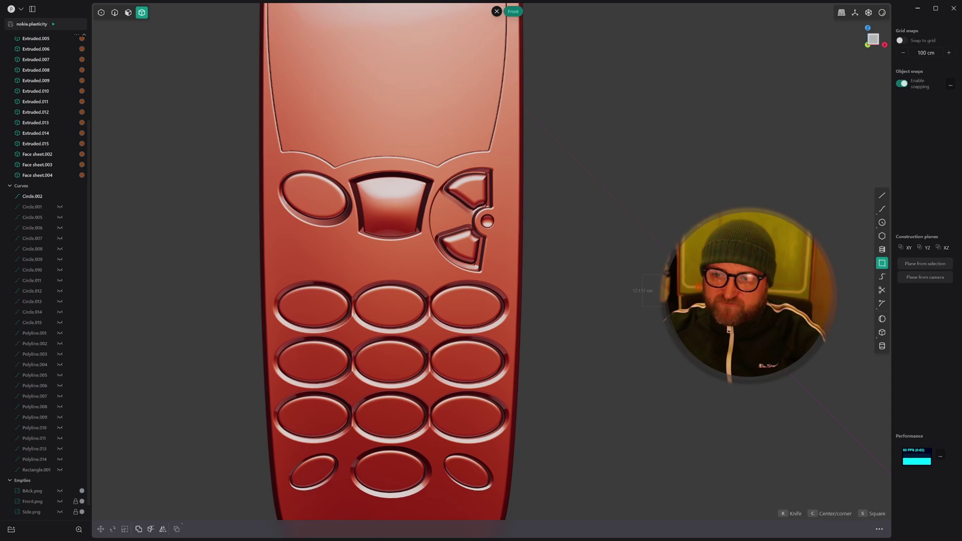
pyautogui.click(726, 338)
pyautogui.moveTo(717, 310); pyautogui.dragTo(761, 305, button='middle')
pyautogui.press('3')
pyautogui.click(726, 311)
pyautogui.press('e')
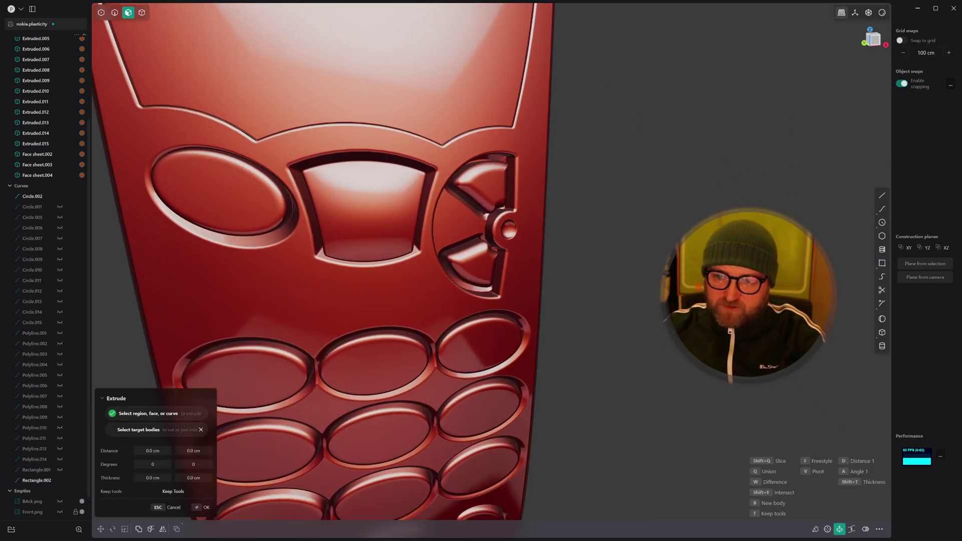
pyautogui.moveTo(742, 311); pyautogui.dragTo(840, 339)
pyautogui.rightClick(840, 339)
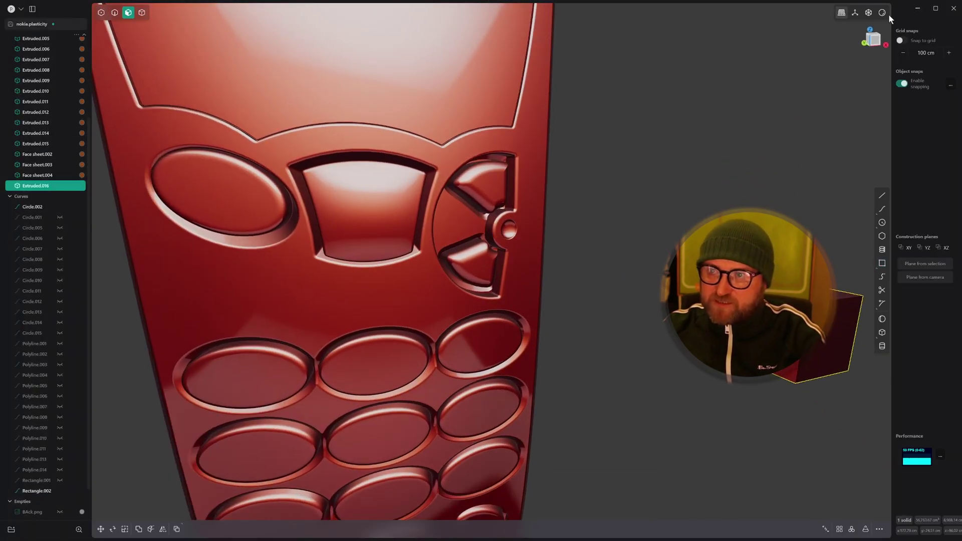
# - Set the viewport shading to the grey matcap with edges shown, and isolate the new block
pyautogui.click(882, 13)
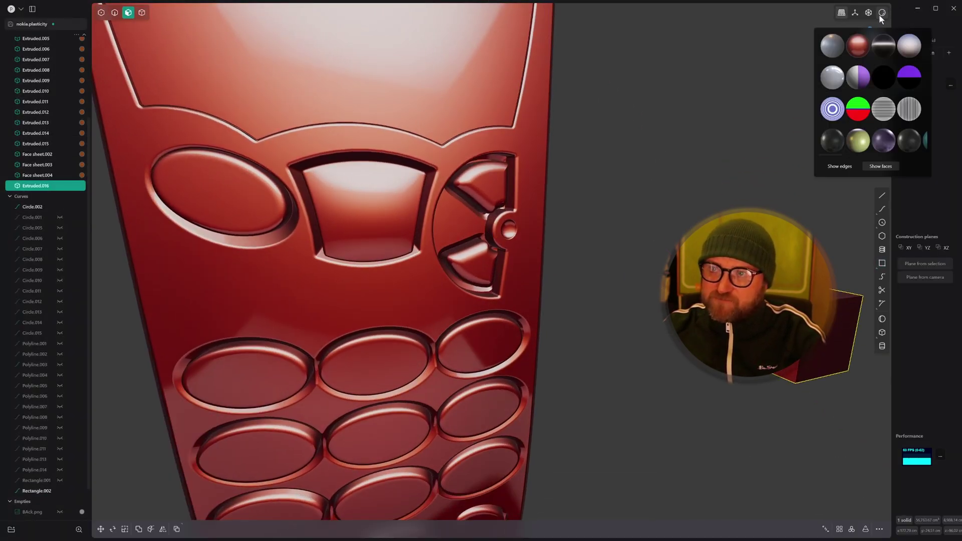
pyautogui.click(840, 42)
pyautogui.press('/')
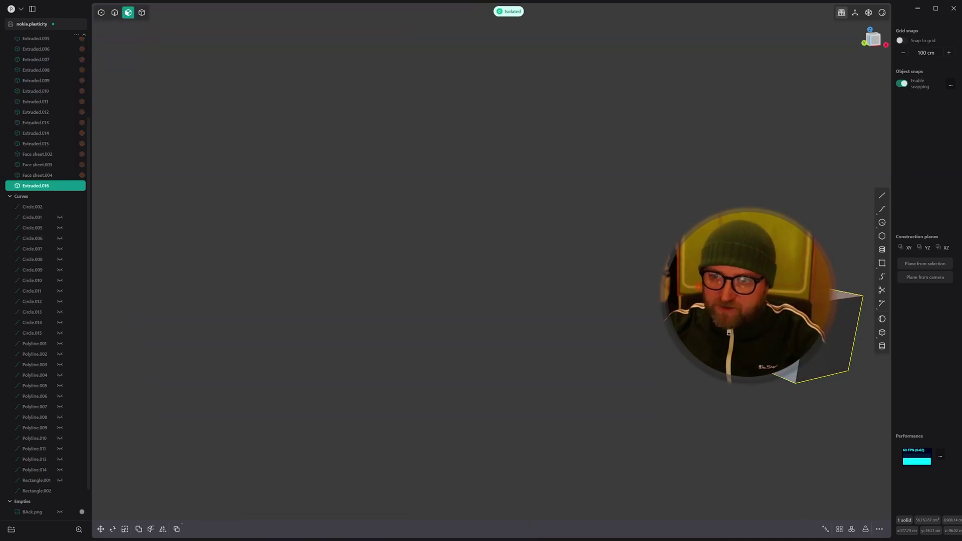
# - Chamfer one upper edge of the block by about 5.13 cm, with a limit point near the middle of the edge
pyautogui.keyDown('shift'); pyautogui.moveTo(646, 255); pyautogui.dragTo(657, 347, button='middle'); pyautogui.keyUp('shift')
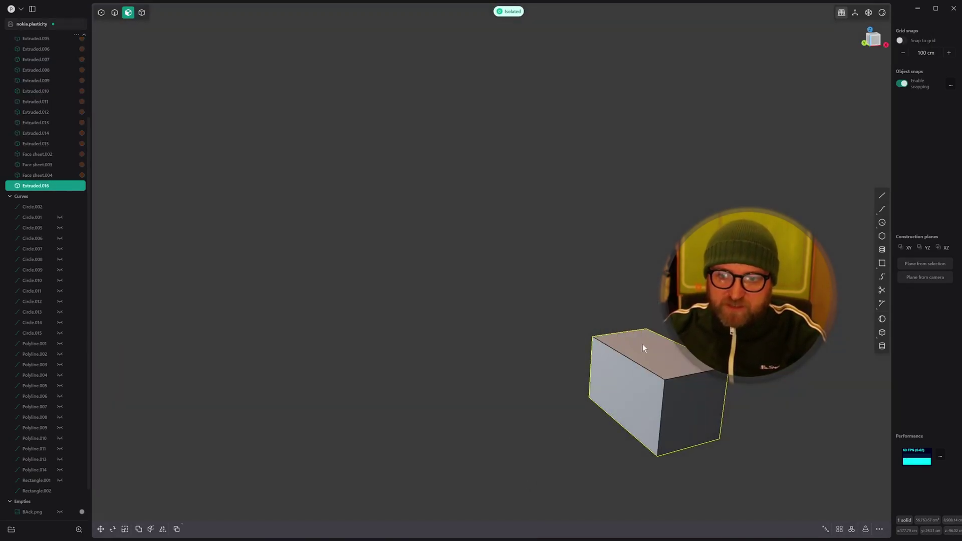
pyautogui.scroll(5, 647, 346)
pyautogui.scroll(4, 718, 444)
pyautogui.keyDown('shift'); pyautogui.moveTo(717, 444); pyautogui.dragTo(546, 360, button='middle'); pyautogui.keyUp('shift')
pyautogui.scroll(3, 546, 359)
pyautogui.keyDown('shift'); pyautogui.moveTo(657, 372); pyautogui.dragTo(624, 365, button='middle'); pyautogui.keyUp('shift')
pyautogui.press('2')
pyautogui.click(486, 238)
pyautogui.press('f')
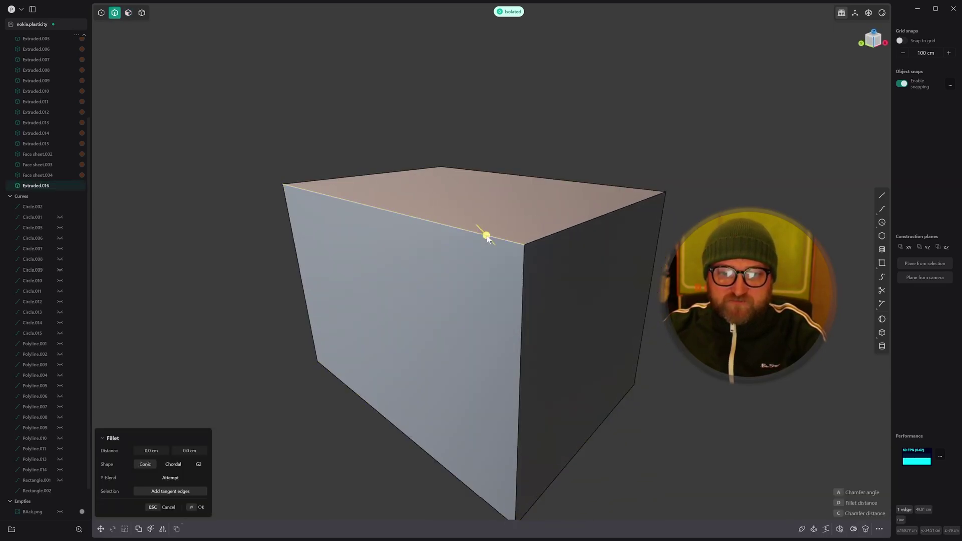
pyautogui.moveTo(486, 239); pyautogui.dragTo(479, 291)
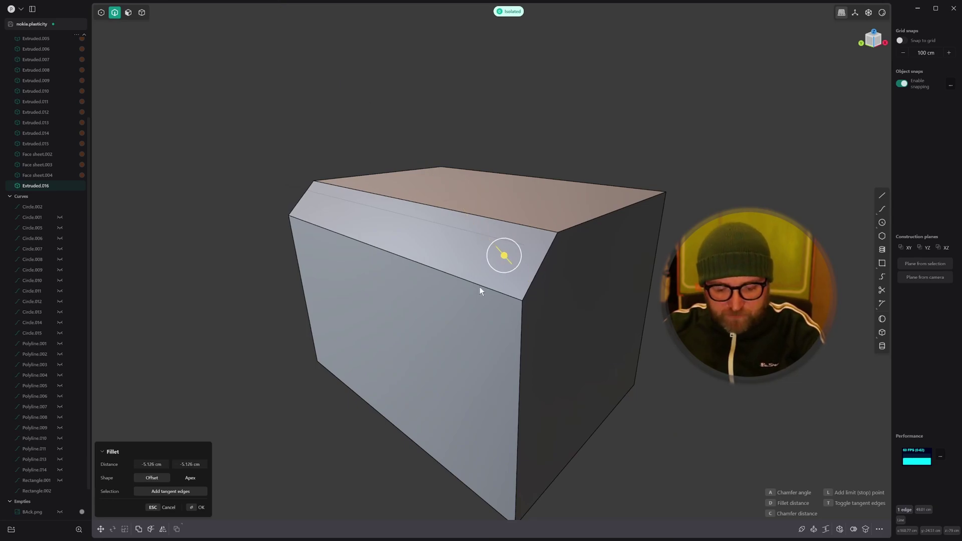
pyautogui.press('l')
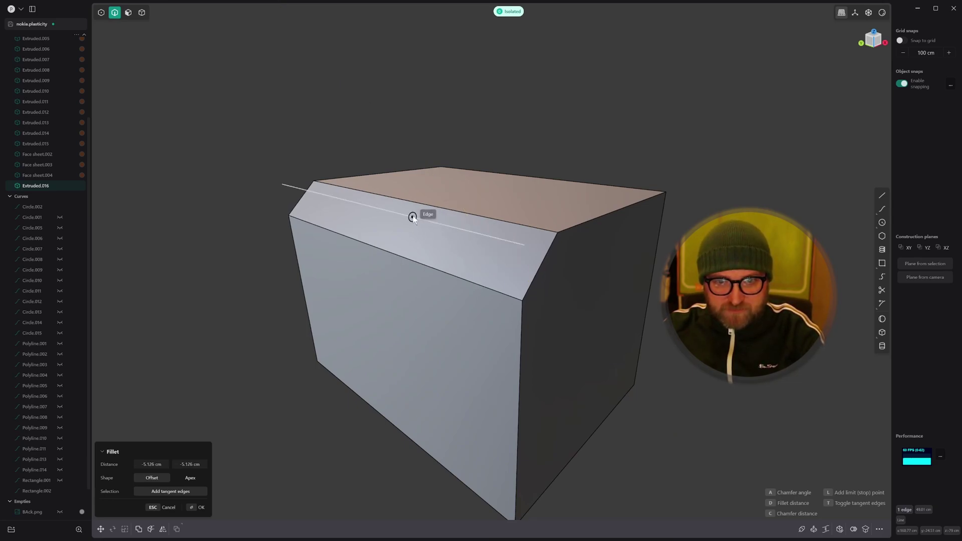
pyautogui.click(413, 218)
pyautogui.moveTo(419, 220); pyautogui.dragTo(504, 238, button='middle')
pyautogui.scroll(-3, 515, 233)
pyautogui.press('Return')
# - Fillet another upper edge of the block by about 6.4 cm, with a limit point so only one end section is rounded
pyautogui.press('3')
pyautogui.click(471, 162)
pyautogui.moveTo(466, 171); pyautogui.dragTo(513, 221, button='middle')
pyautogui.press('2')
pyautogui.click(513, 219)
pyautogui.press('f')
pyautogui.moveTo(513, 219); pyautogui.dragTo(531, 204)
pyautogui.press('v')
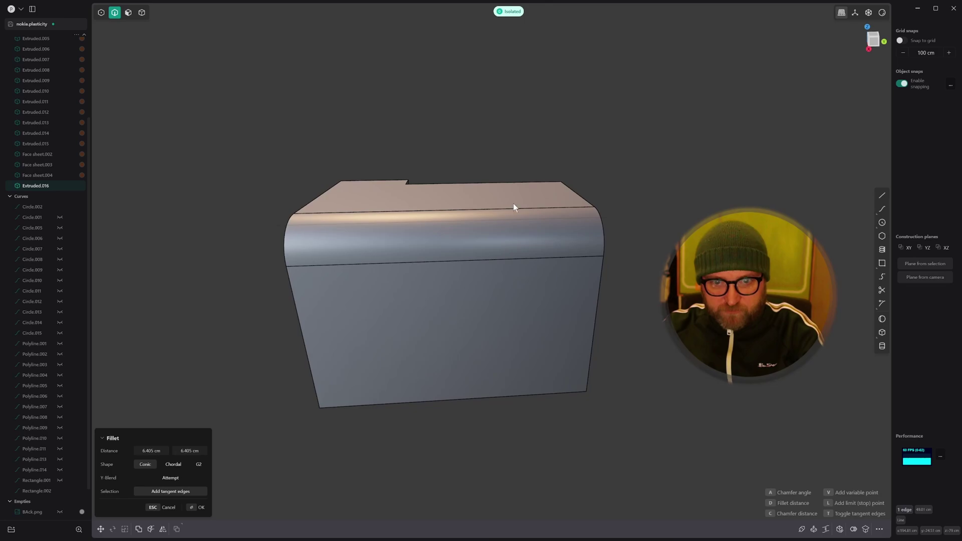
pyautogui.click(500, 221)
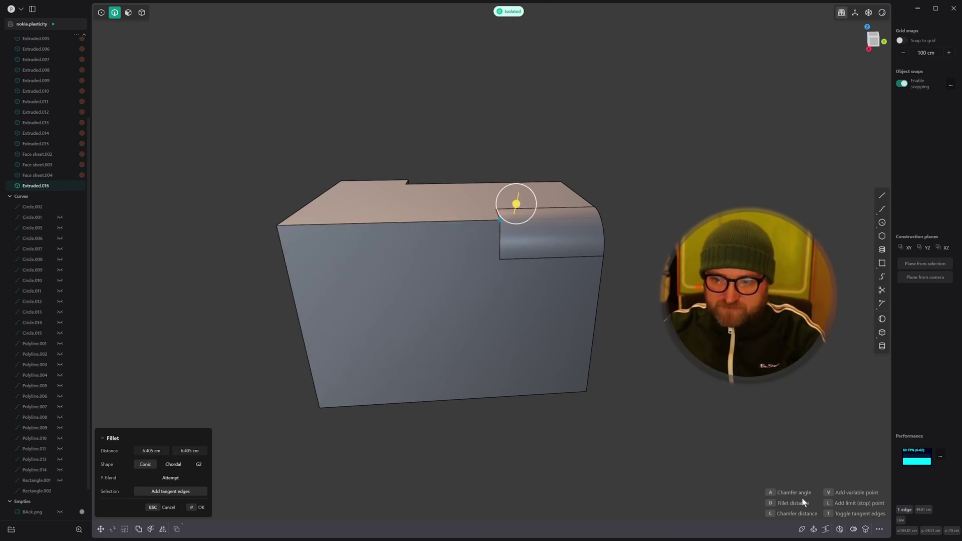
pyautogui.moveTo(656, 325); pyautogui.dragTo(594, 298, button='middle')
pyautogui.rightClick(594, 299)
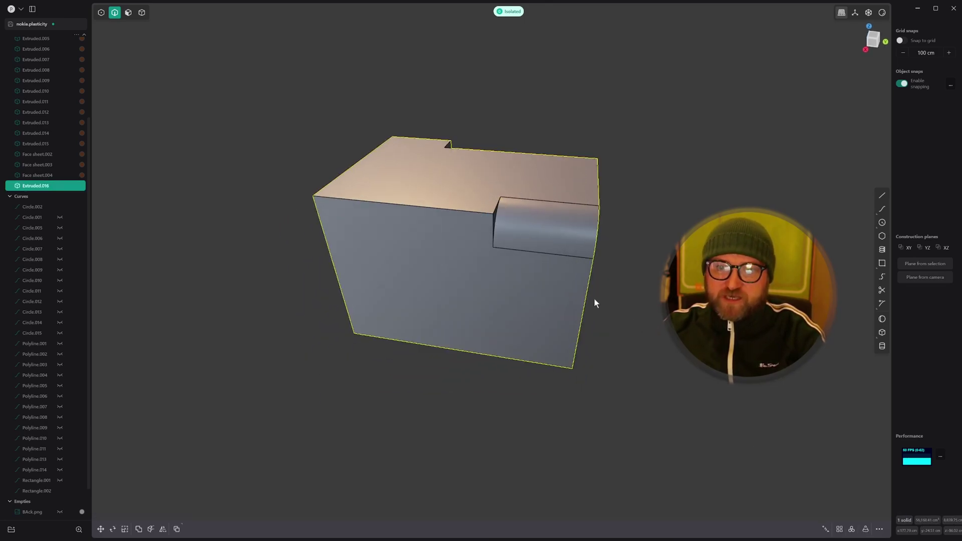
# - Fillet the remaining section of that edge by about 1.49 cm and add a variable point at its far end
pyautogui.click(446, 207)
pyautogui.press('b')
pyautogui.moveTo(456, 199); pyautogui.dragTo(490, 207)
pyautogui.press('v')
pyautogui.moveTo(307, 194); pyautogui.dragTo(305, 191)
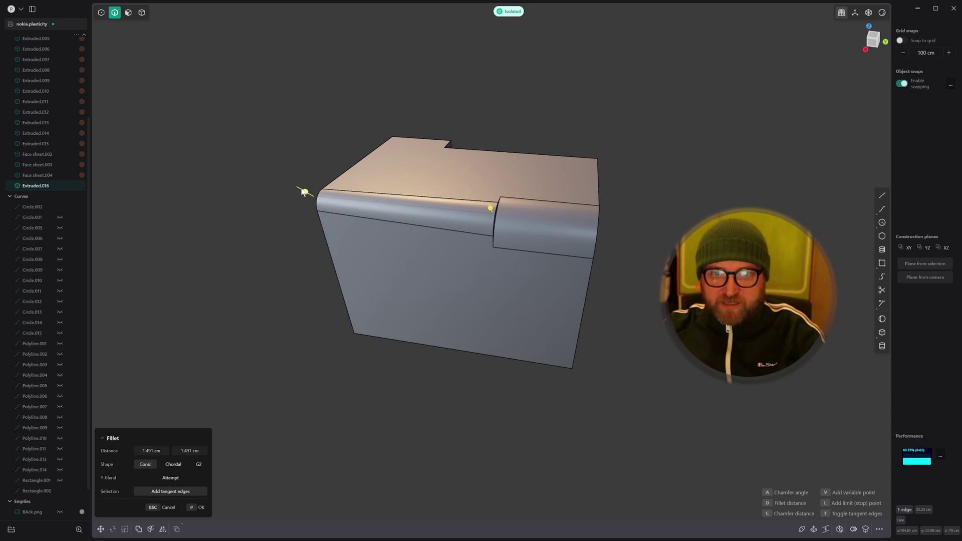
pyautogui.press('Return')
# - Draw a circle of about 4.06 cm radius on the block's front face and scale it along X into a wide ellipse
pyautogui.scroll(-2, 530, 224)
pyautogui.moveTo(530, 225); pyautogui.dragTo(470, 192, button='middle')
pyautogui.scroll(3, 470, 192)
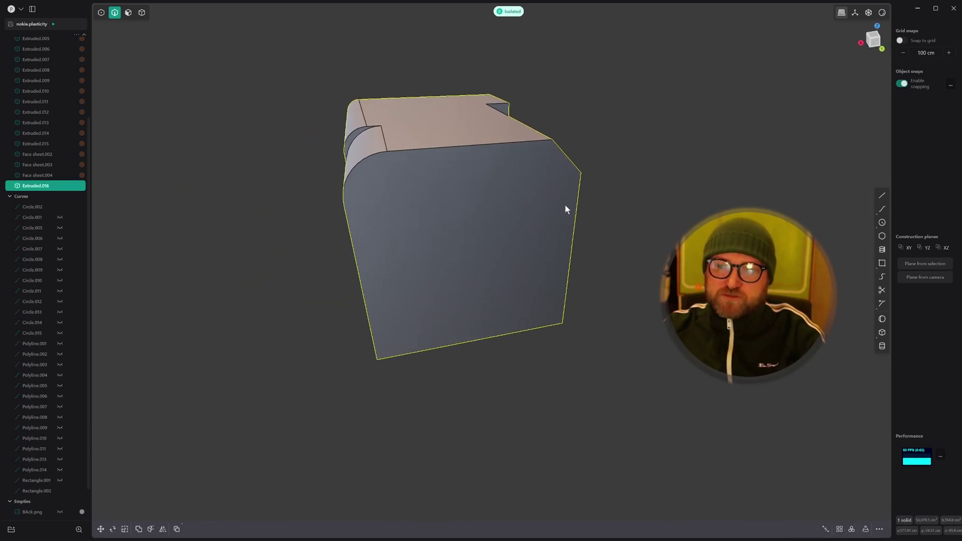
pyautogui.moveTo(566, 204); pyautogui.dragTo(585, 202, button='middle')
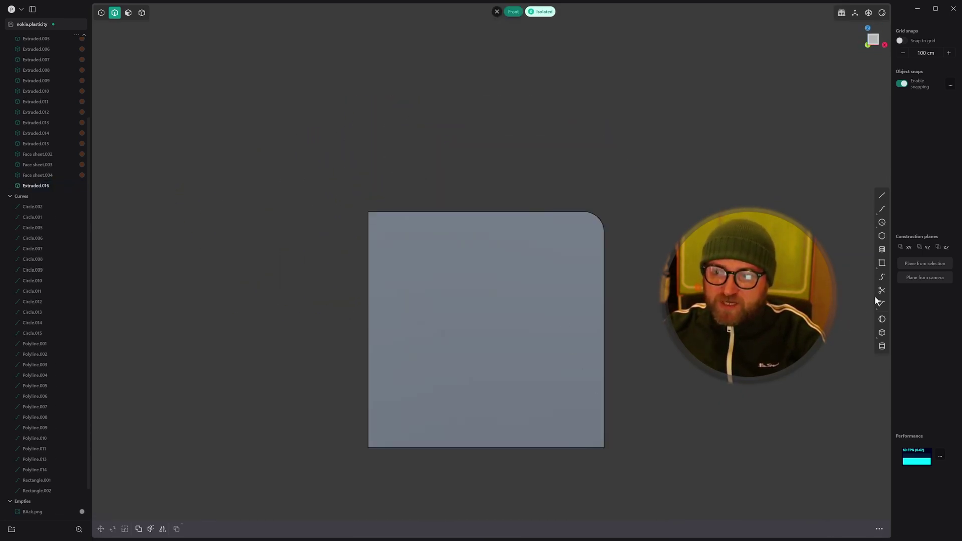
pyautogui.click(882, 225)
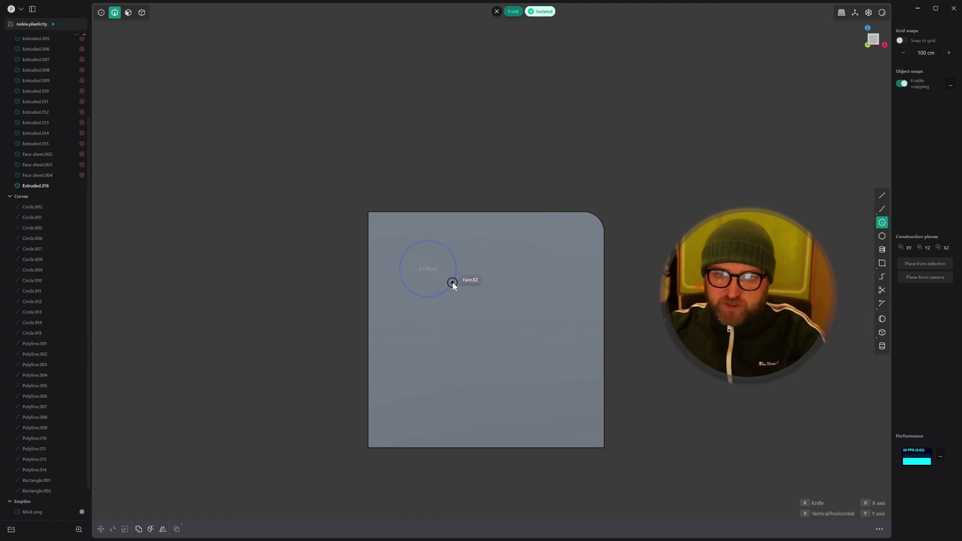
pyautogui.click(452, 283)
pyautogui.press('s')
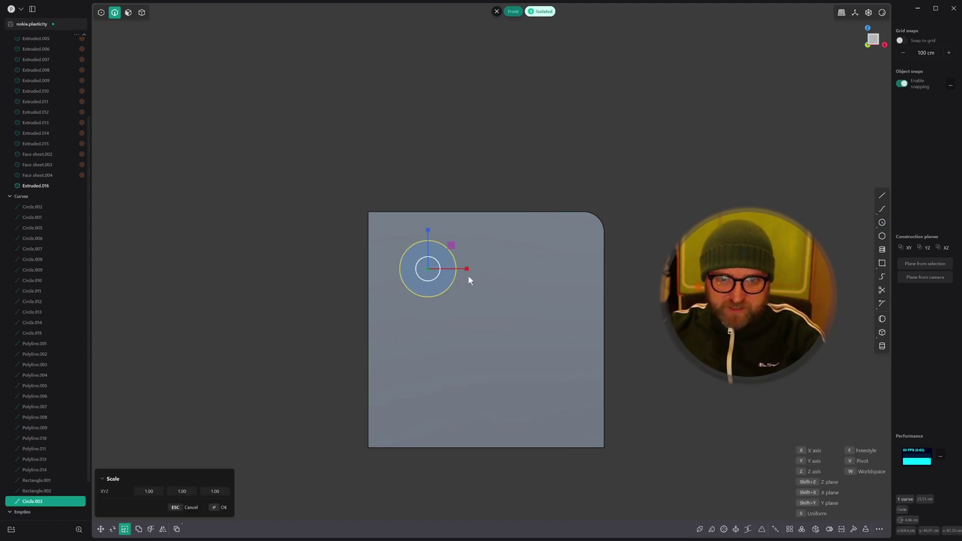
pyautogui.press('x')
pyautogui.click(484, 276)
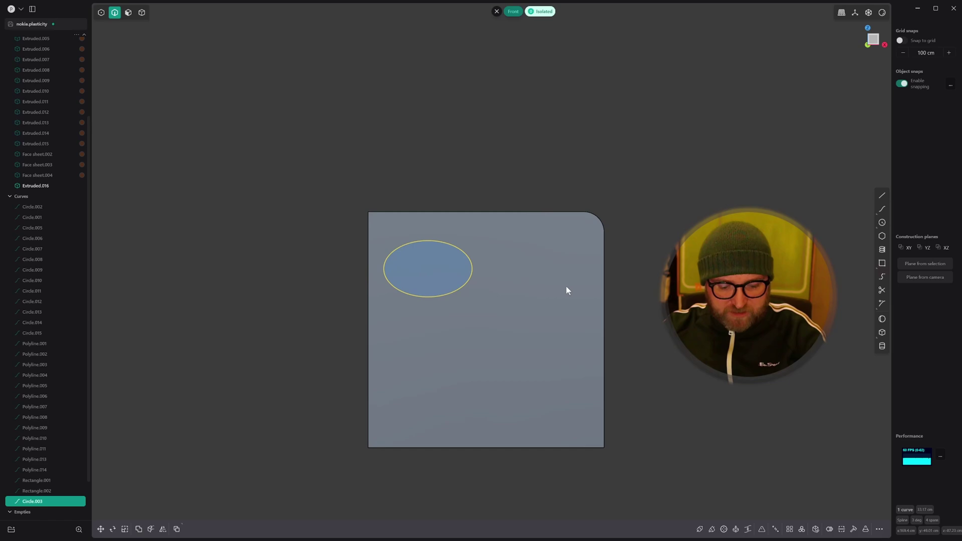
# - Duplicate the ellipse on the front face and scale the copy uniformly to about 0.6 around a pivot near its upper-left edge
pyautogui.hotkey('ctrl', 'd')
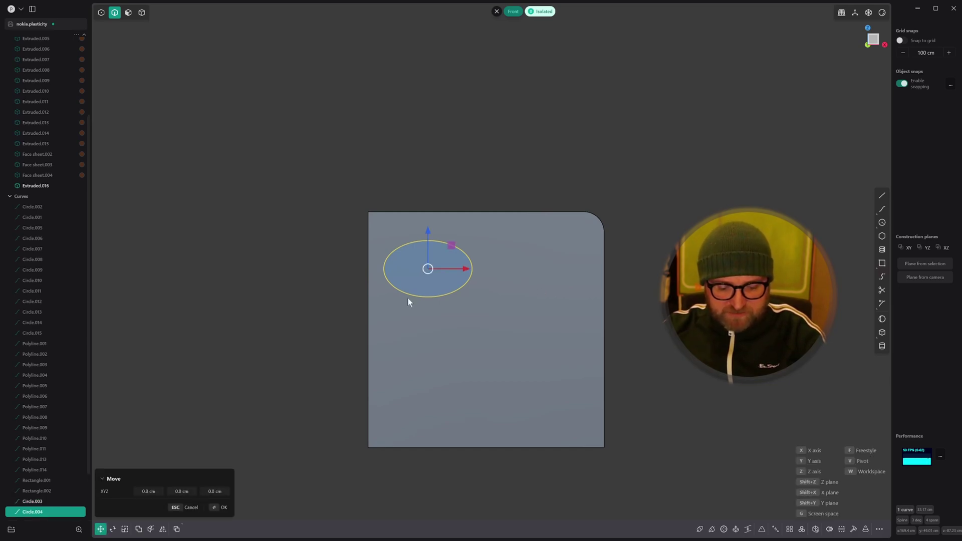
pyautogui.press('s')
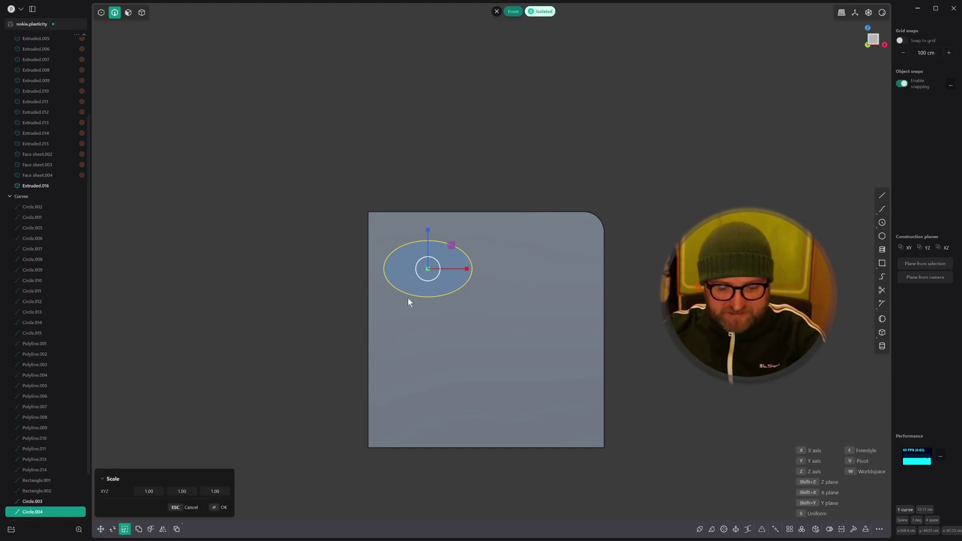
pyautogui.press('v')
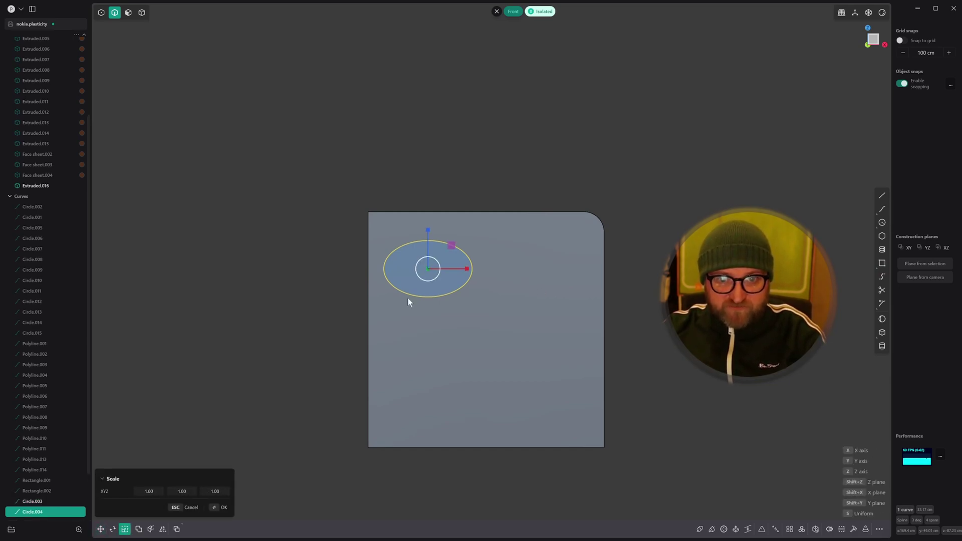
pyautogui.click(398, 250)
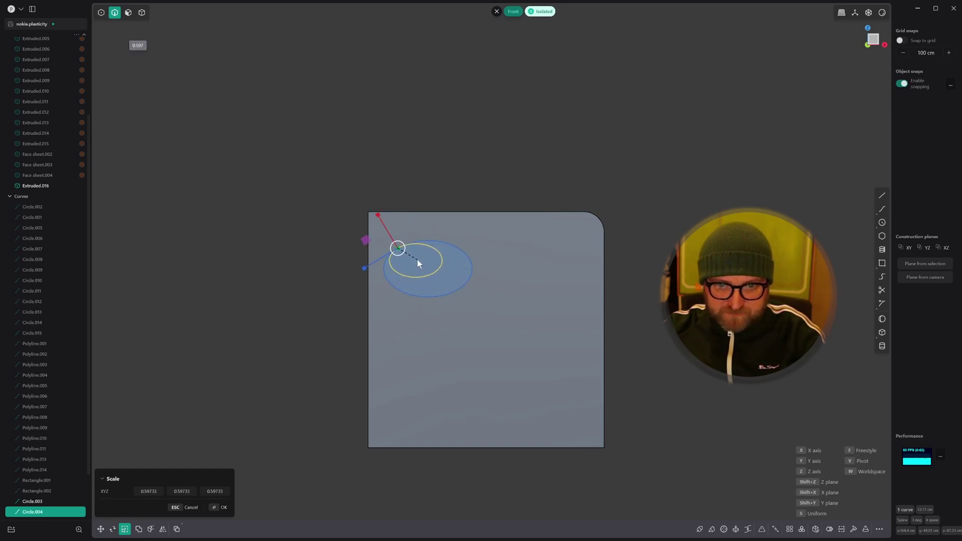
pyautogui.click(418, 261)
# - Move the larger ellipse along the Y axis, out in front of the block's face
pyautogui.moveTo(418, 260); pyautogui.dragTo(441, 268, button='middle')
pyautogui.click(430, 247)
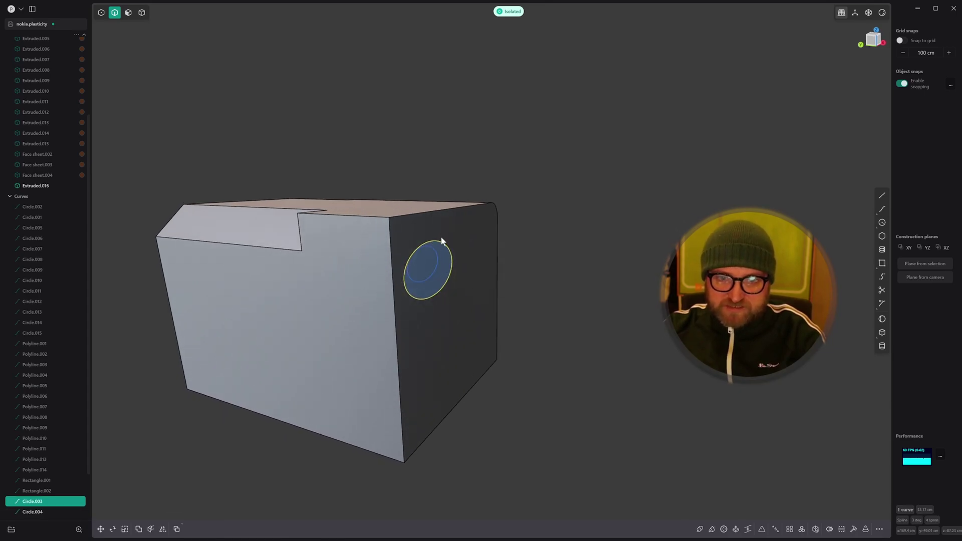
pyautogui.press('g')
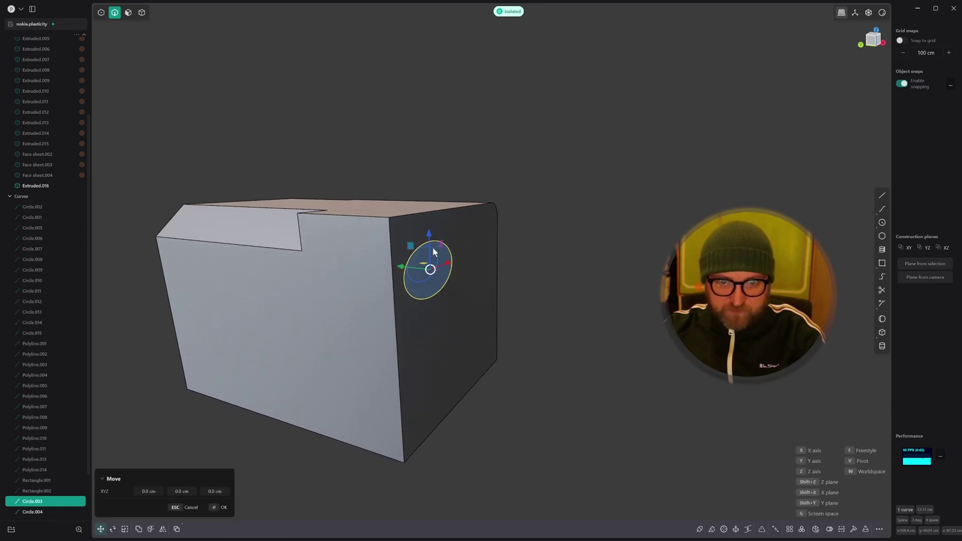
pyautogui.press('y')
pyautogui.click(424, 271)
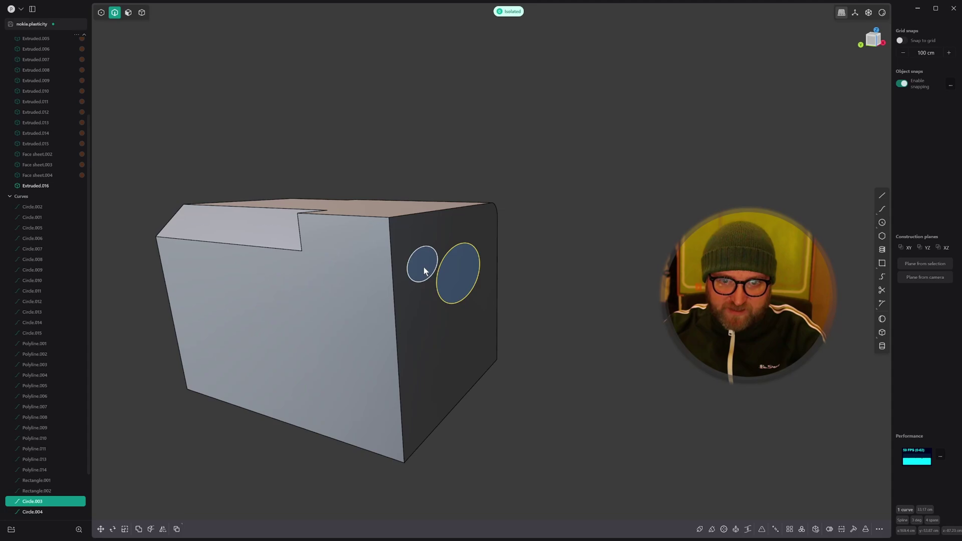
# - Loft a tapered surface between the small and large ellipses
pyautogui.keyDown('shift'); pyautogui.click(422, 256); pyautogui.keyUp('shift')
pyautogui.moveTo(453, 264); pyautogui.dragTo(512, 259, button='middle')
pyautogui.press('l')
pyautogui.rightClick(468, 257)
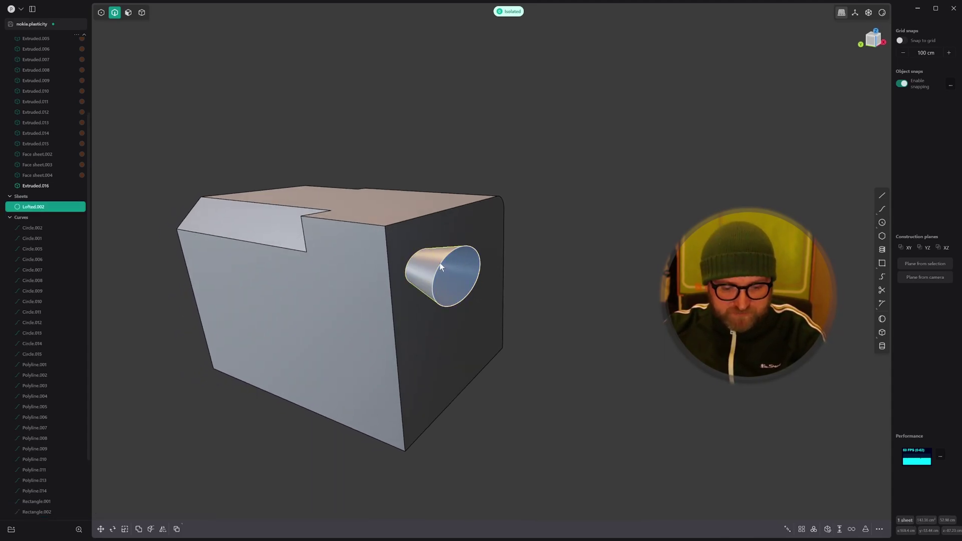
# - Patch the open ends of the lofted sheet to turn it into a closed solid
pyautogui.press('4')
pyautogui.press('Escape')
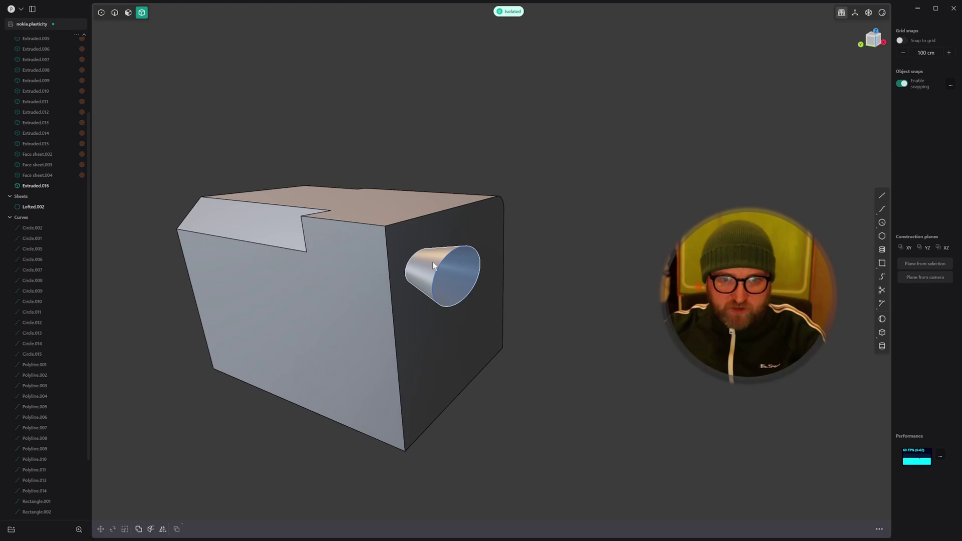
pyautogui.moveTo(432, 262)
pyautogui.mouseDown(button='middle')
pyautogui.moveTo(423, 261)
pyautogui.moveTo(443, 257)
pyautogui.moveTo(439, 266)
pyautogui.mouseUp(button='middle')
pyautogui.click(432, 260)
pyautogui.hotkey('shift', 'p')
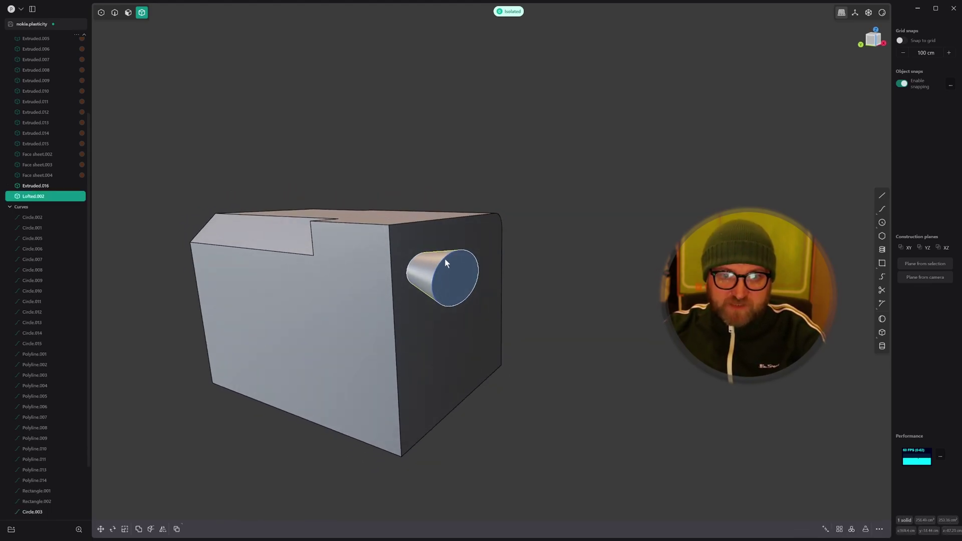
# - Delete the two ellipse curves used for the loft
pyautogui.press('2')
pyautogui.click(450, 252)
pyautogui.keyDown('shift'); pyautogui.click(414, 257); pyautogui.keyUp('shift')
pyautogui.press('x')
# - Move the tapered solid along the Y axis so it sinks into the block
pyautogui.press('4')
pyautogui.click(417, 270)
pyautogui.press('g')
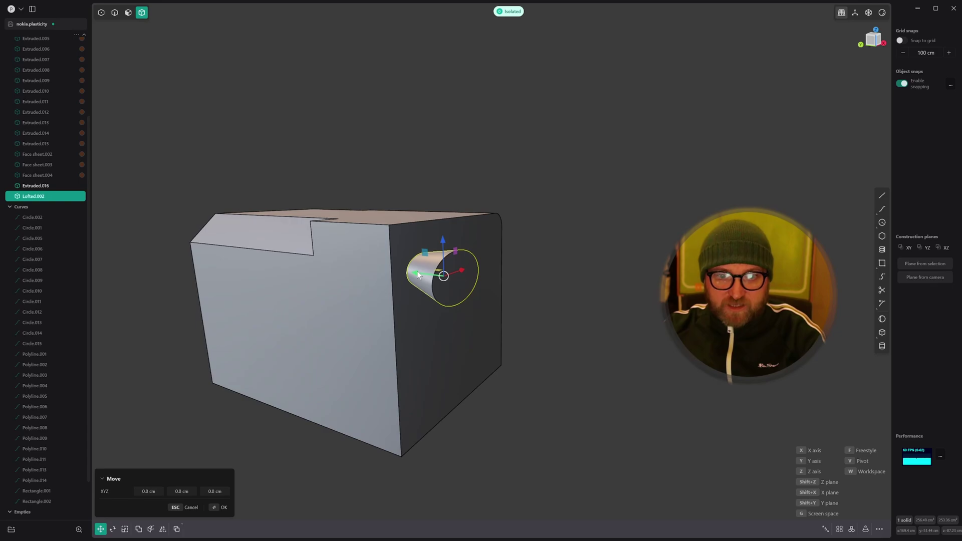
pyautogui.press('y')
pyautogui.click(395, 264)
# - Subtract the tapered solid from the block with a Boolean difference to cut an oval recess
pyautogui.moveTo(395, 264)
pyautogui.mouseDown(button='middle')
pyautogui.moveTo(420, 266)
pyautogui.moveTo(398, 274)
pyautogui.mouseUp(button='middle')
pyautogui.hotkey('shift', 'b')
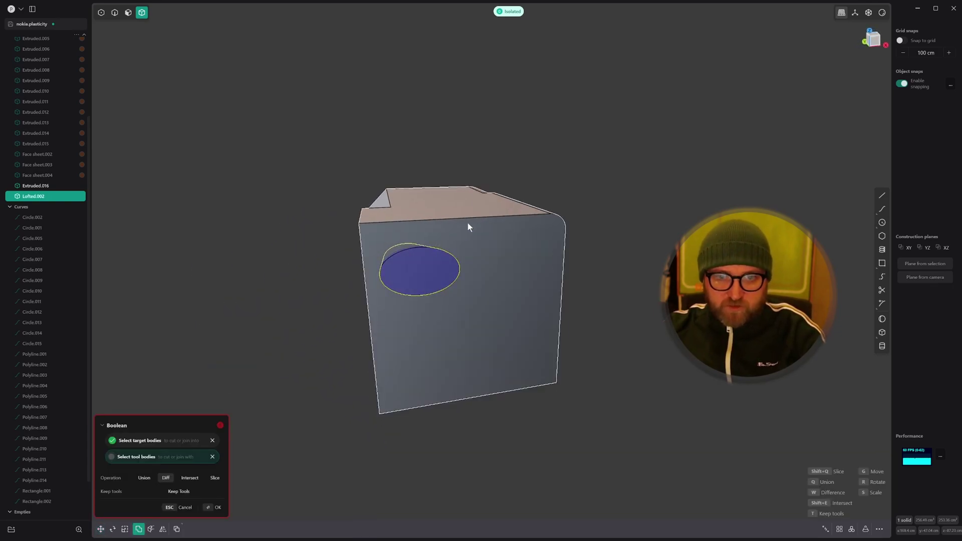
pyautogui.press('Escape')
pyautogui.click(467, 224)
pyautogui.press('q')
pyautogui.click(434, 257)
pyautogui.moveTo(433, 259); pyautogui.dragTo(408, 228, button='middle')
pyautogui.press('Return')
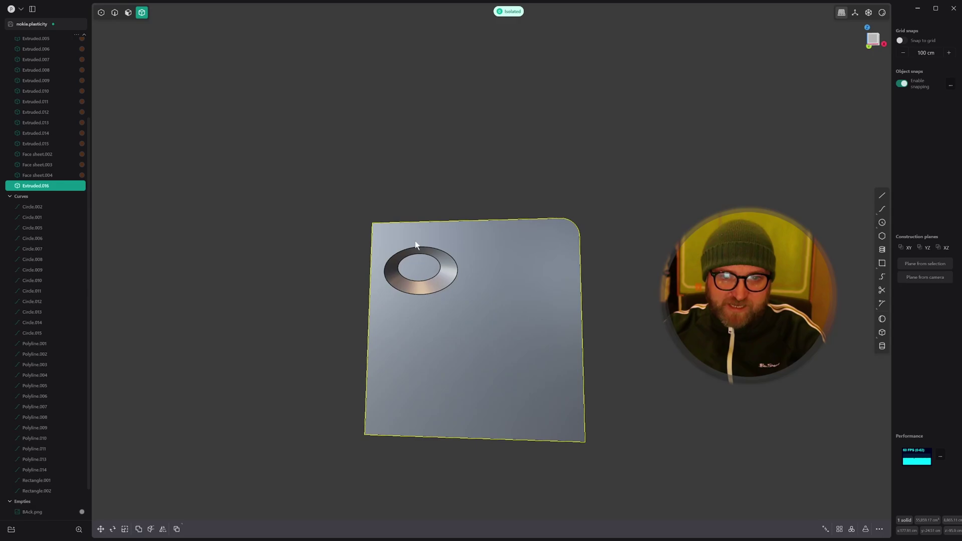
# - Chamfer the outer rim of the oval recess on the block's front face
pyautogui.press('2')
pyautogui.click(416, 247)
pyautogui.press('f')
pyautogui.press('KP_1')
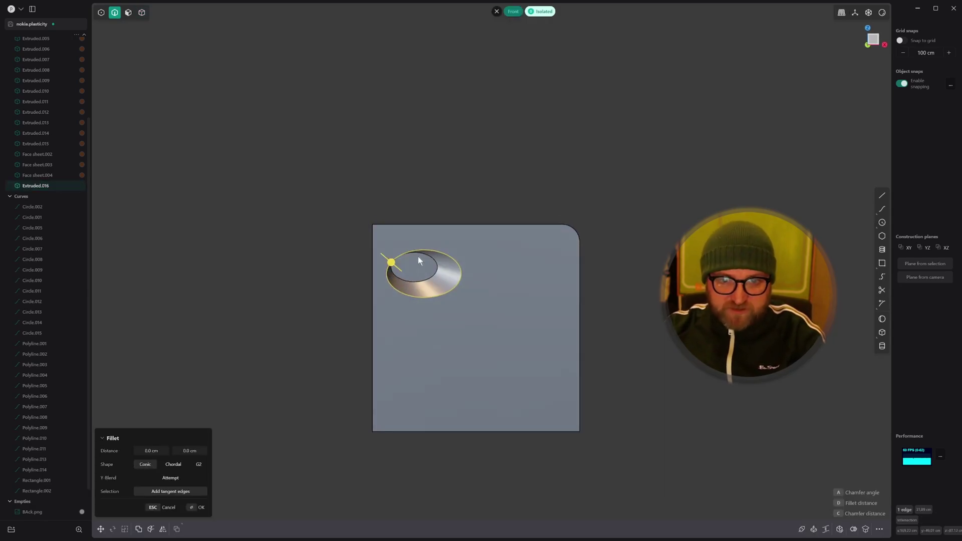
pyautogui.scroll(5, 418, 257)
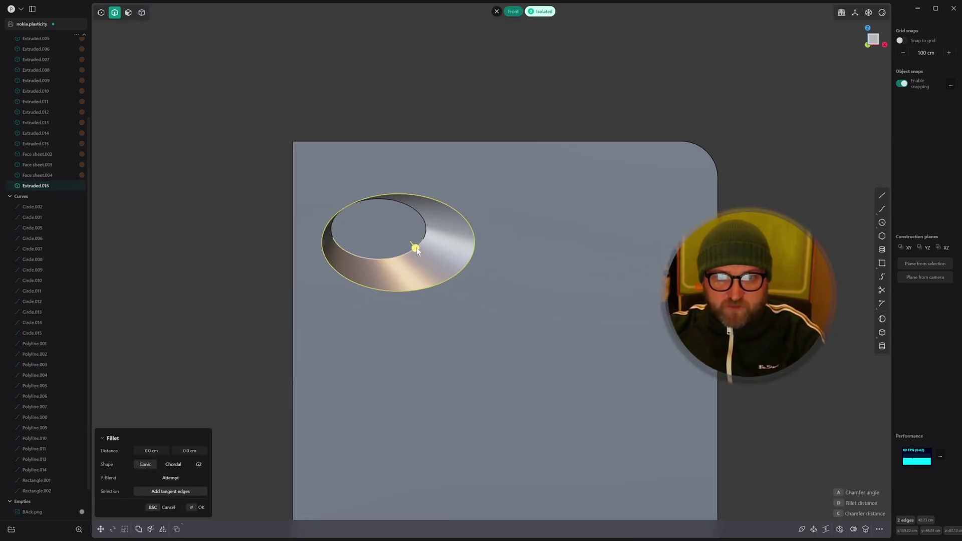
pyautogui.moveTo(490, 268); pyautogui.dragTo(480, 255)
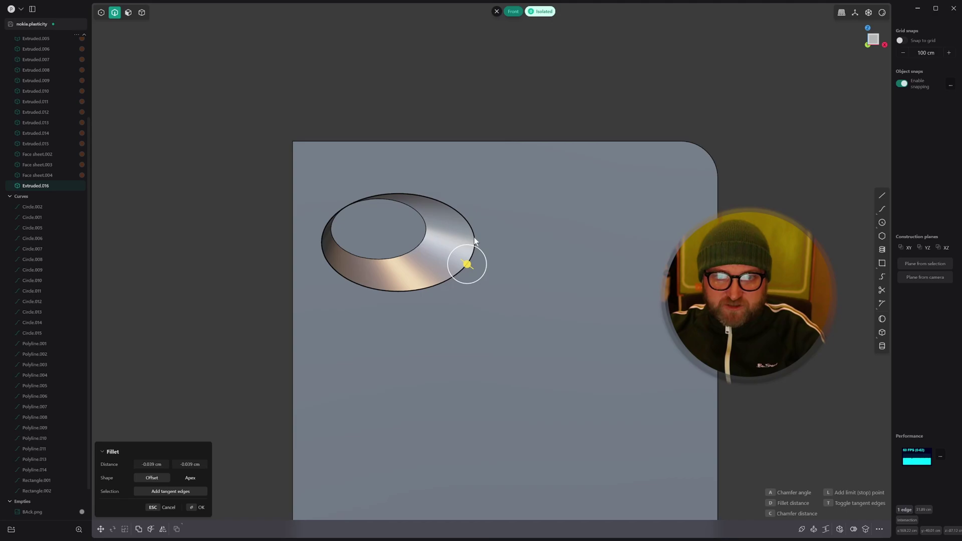
pyautogui.press('Escape')
pyautogui.press('b')
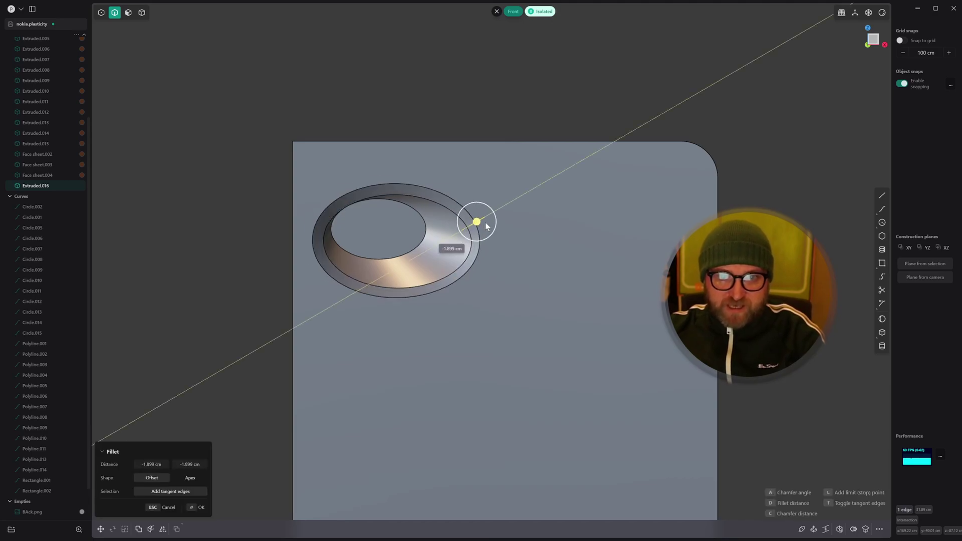
pyautogui.click(482, 226)
pyautogui.rightClick(482, 226)
# - Fillet the recess's two chamfer edges and its inner floor edge together by about 1.16 cm
pyautogui.click(477, 213)
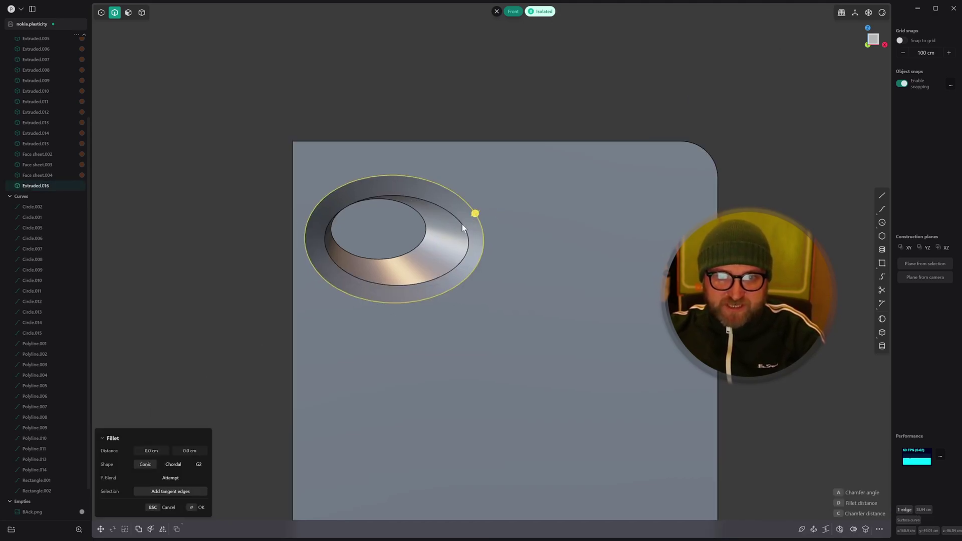
pyautogui.keyDown('shift'); pyautogui.click(462, 224); pyautogui.keyUp('shift')
pyautogui.keyDown('shift'); pyautogui.click(428, 230); pyautogui.keyUp('shift')
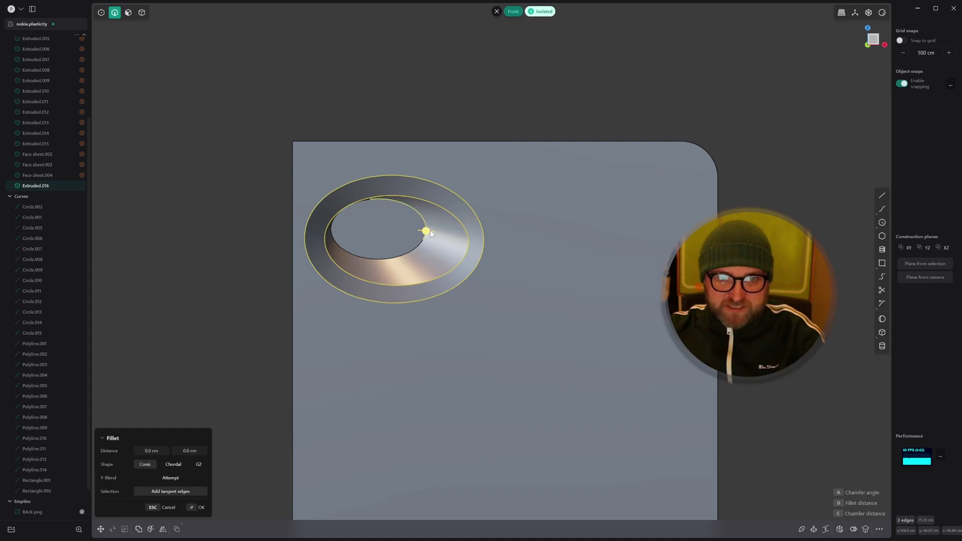
pyautogui.moveTo(430, 230); pyautogui.dragTo(423, 232)
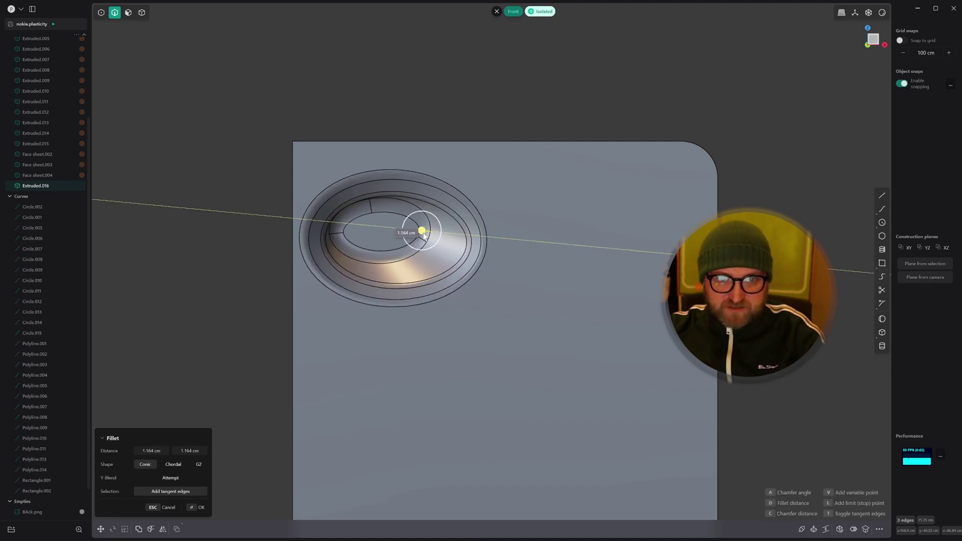
pyautogui.rightClick(459, 232)
pyautogui.moveTo(460, 236); pyautogui.dragTo(438, 285, button='middle')
pyautogui.press('1')
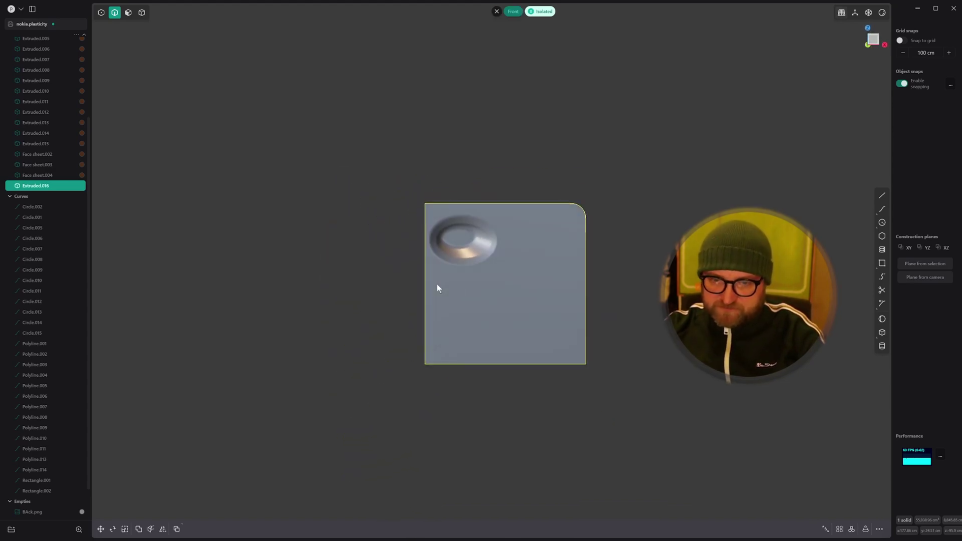
pyautogui.keyDown('shift'); pyautogui.moveTo(546, 200); pyautogui.dragTo(547, 230, button='middle'); pyautogui.keyUp('shift')
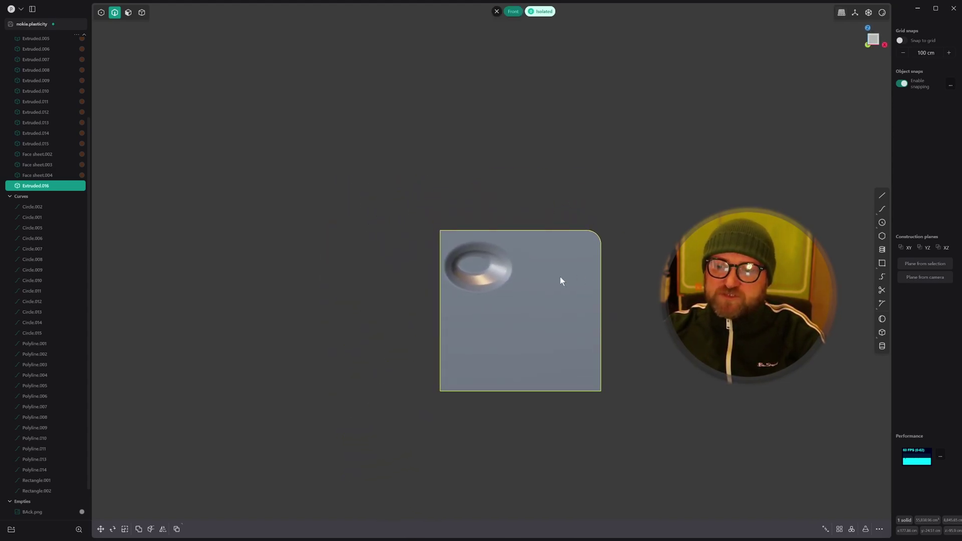